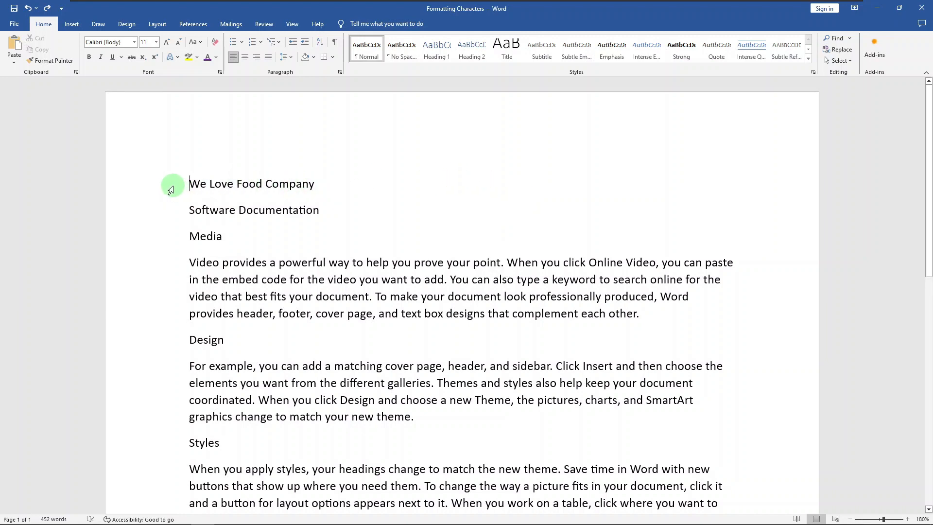
Step: Select the title line 'We Love Food Company' from the left margin
{"action": "left_click", "coordinate": [170, 189]}
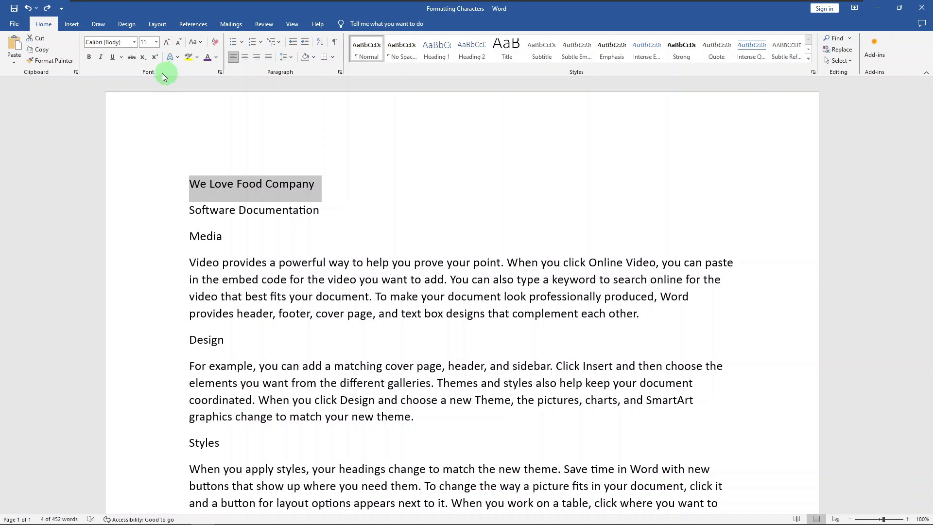
Step: Change the title's font to Bauhaus 93 using the Font name box
{"action": "left_click", "coordinate": [134, 43]}
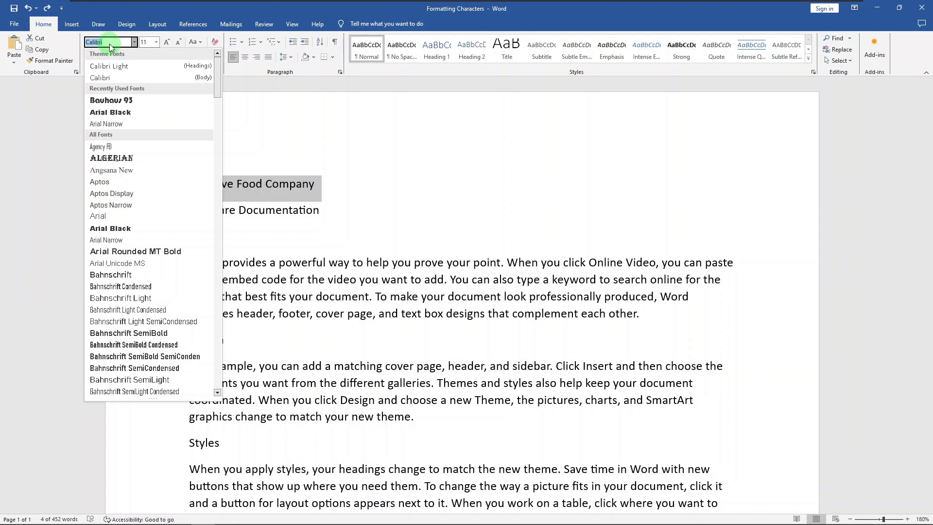
{"action": "type", "text": "t"}
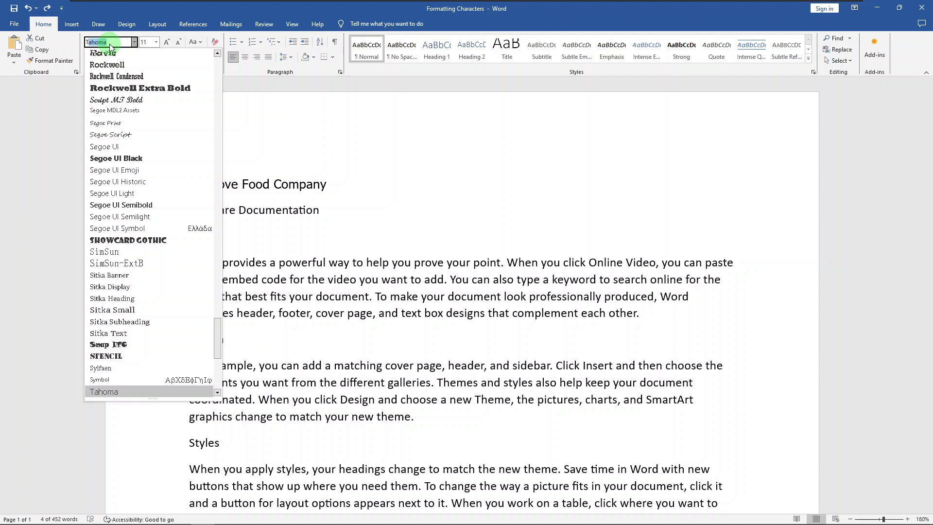
{"action": "key", "text": "BackSpace"}
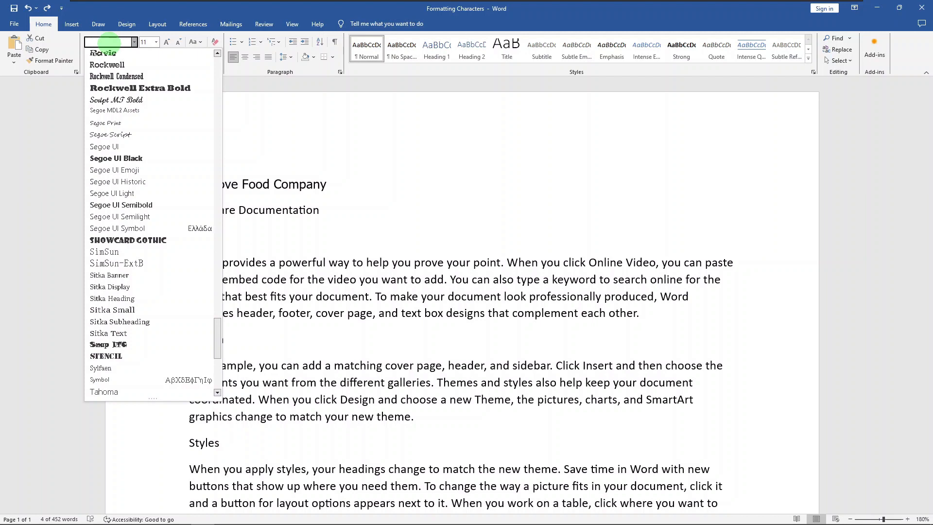
{"action": "type", "text": "Bauhaus 93"}
{"action": "key", "text": "Return"}
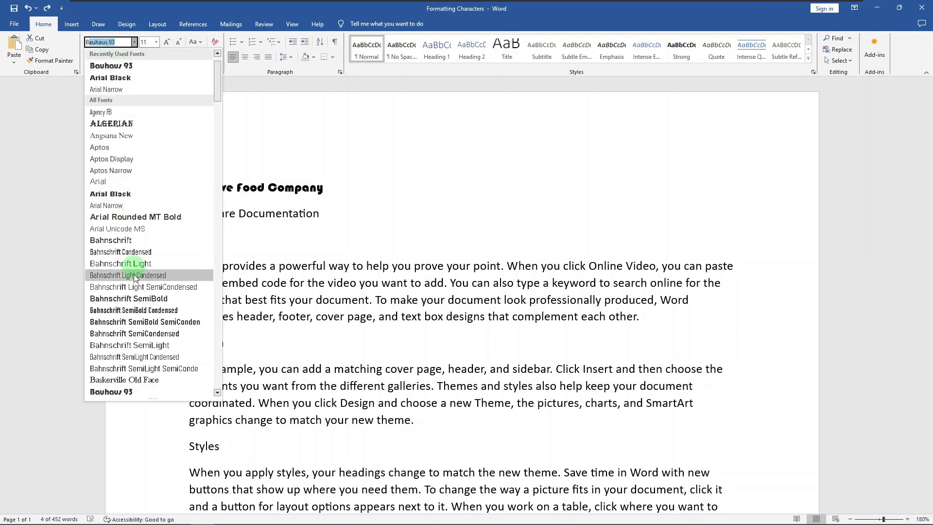
{"action": "left_click", "coordinate": [151, 389]}
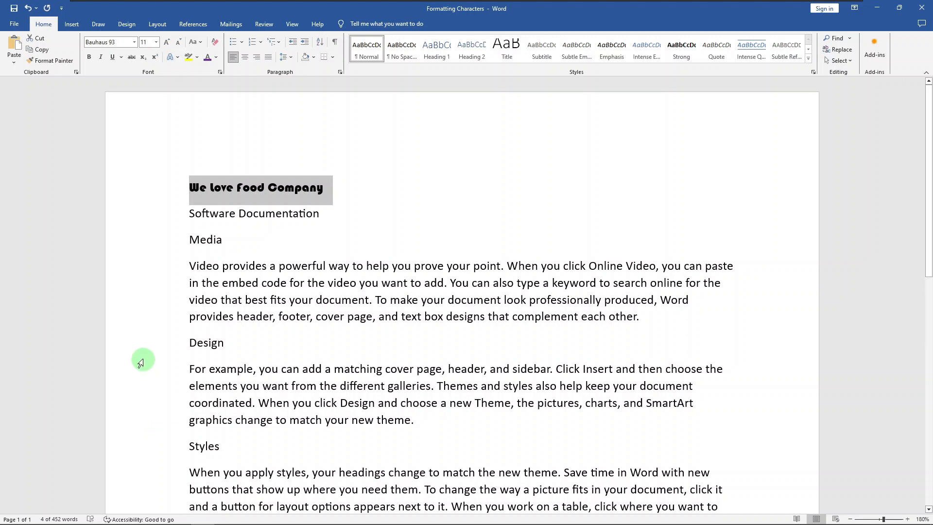
Step: Set the Bauhaus 93 title's font size to 20 pt
{"action": "left_click", "coordinate": [178, 43]}
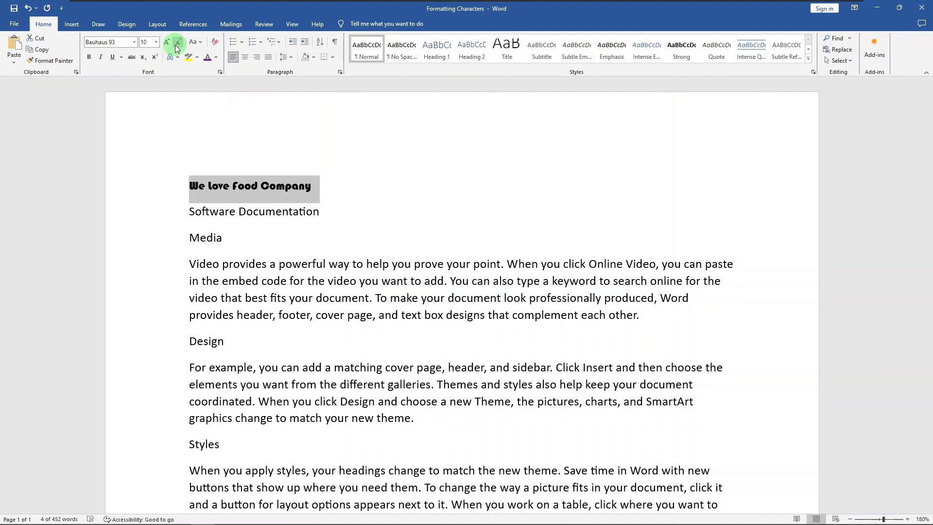
{"action": "left_click", "coordinate": [167, 43]}
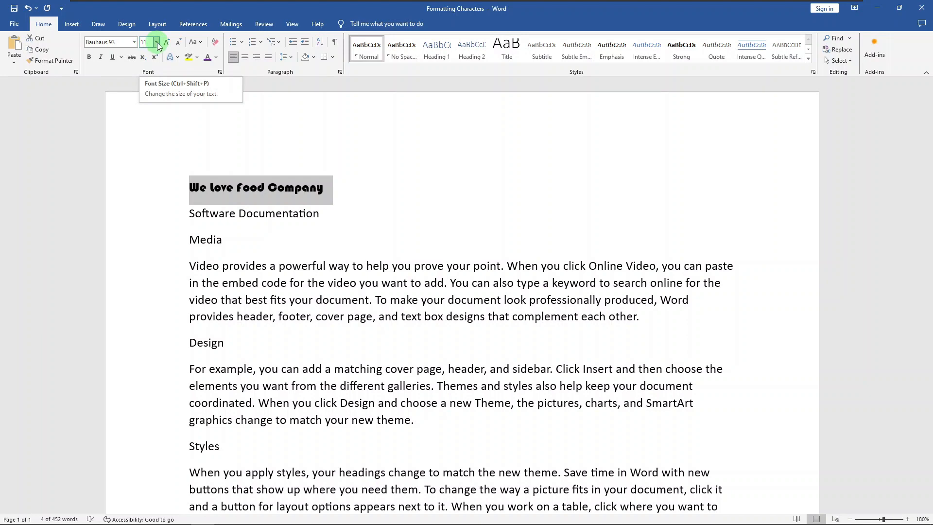
{"action": "left_click", "coordinate": [157, 44]}
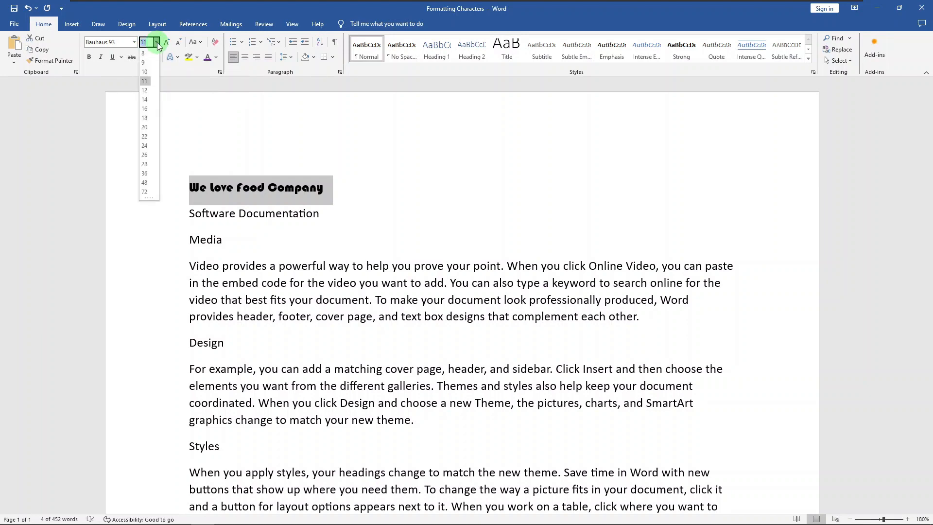
{"action": "left_click", "coordinate": [144, 127]}
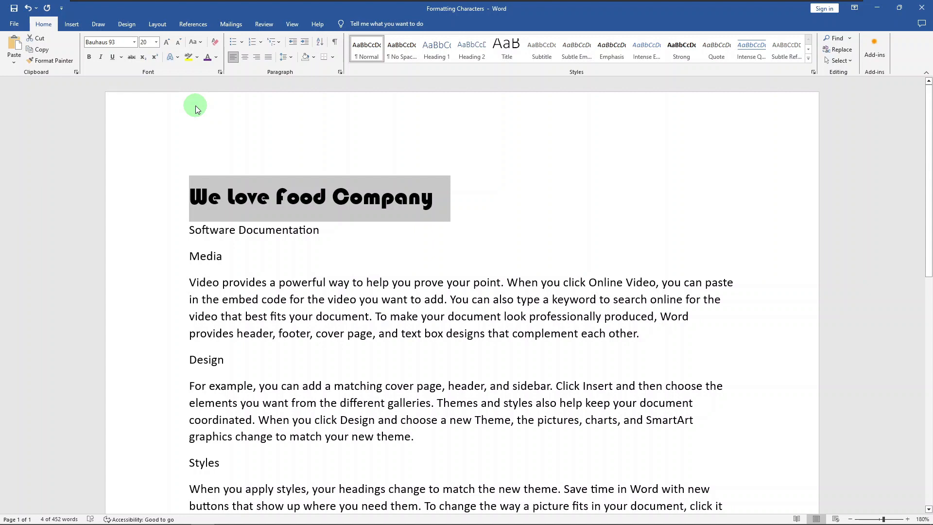
Step: Color the title Blue from the Font Color Standard Colors
{"action": "left_click", "coordinate": [217, 58]}
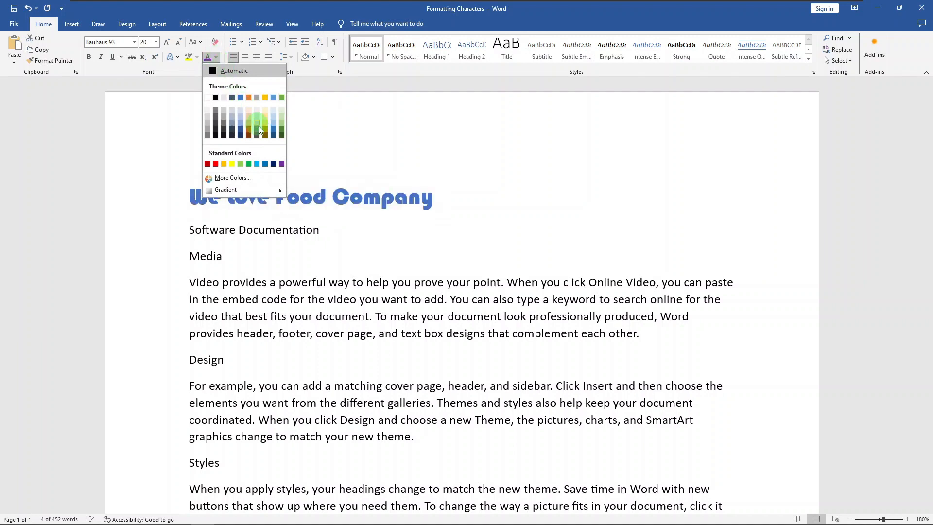
{"action": "left_click", "coordinate": [266, 166]}
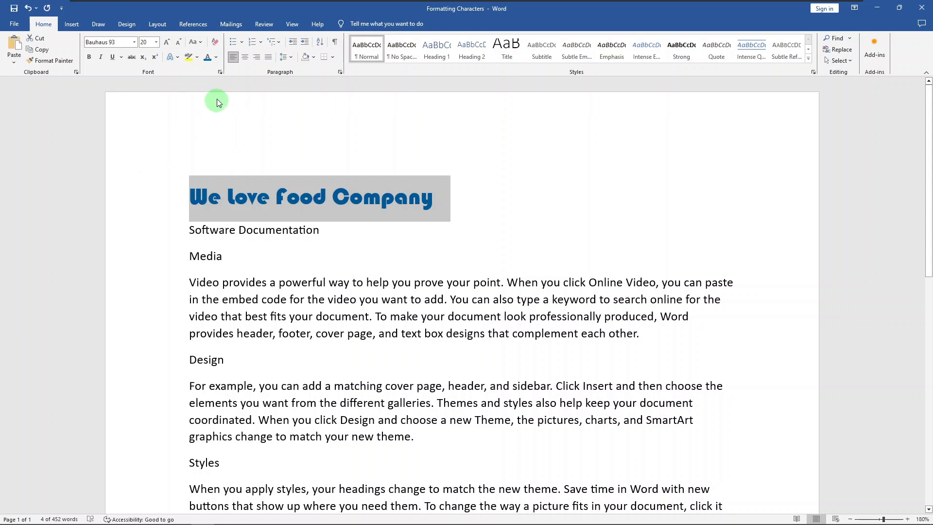
Step: Set the title's character spacing to Expanded by 3 pt in the Font dialog
{"action": "left_click", "coordinate": [220, 73]}
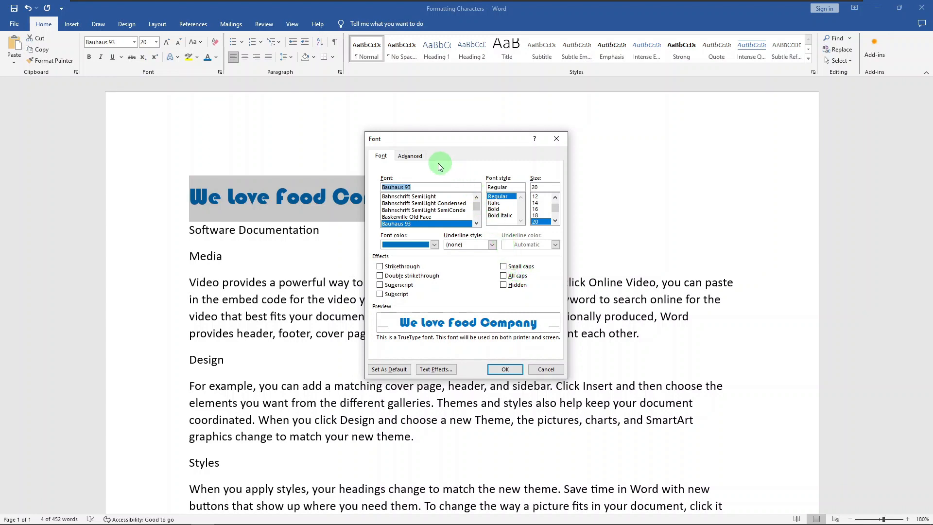
{"action": "left_click", "coordinate": [424, 157]}
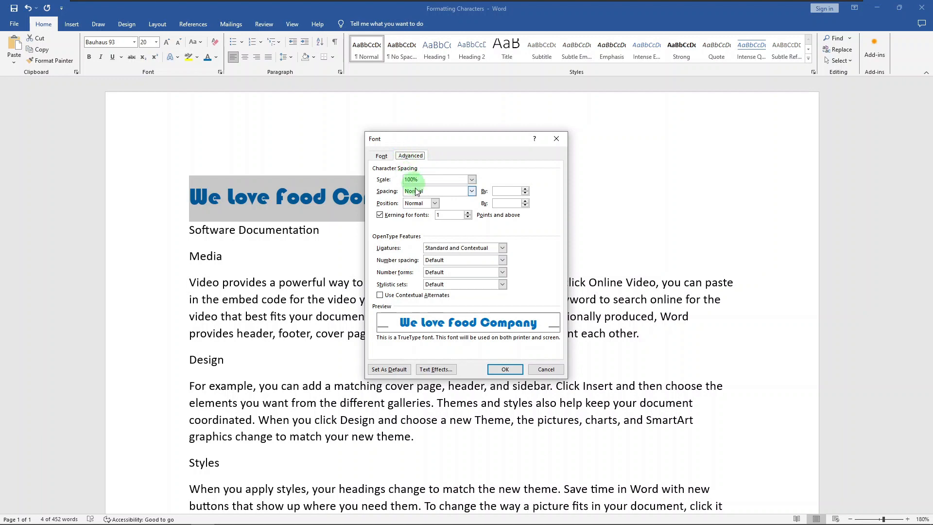
{"action": "left_click", "coordinate": [472, 192]}
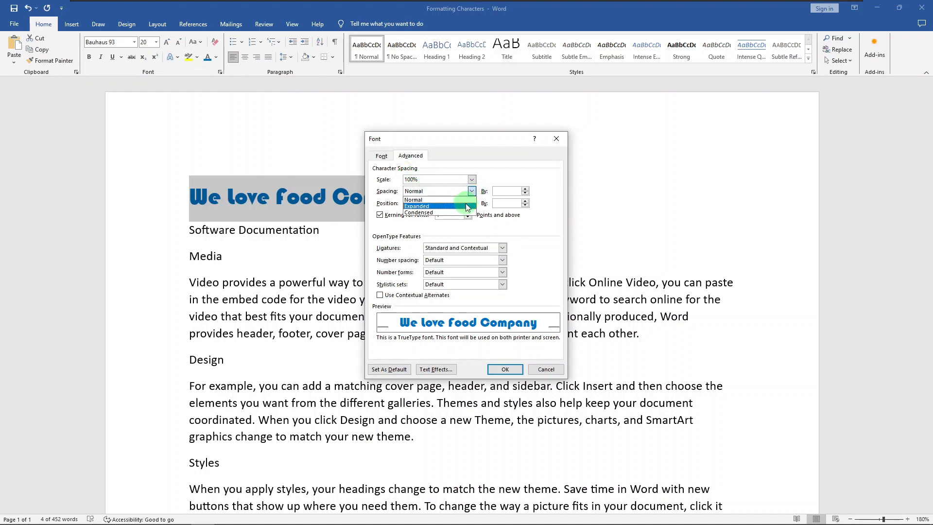
{"action": "left_click", "coordinate": [466, 205]}
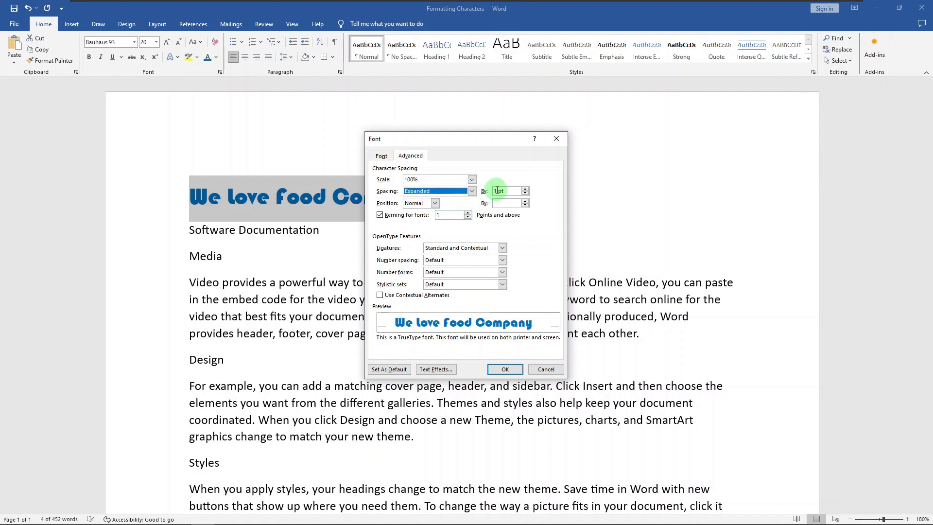
{"action": "left_click", "coordinate": [493, 191]}
{"action": "double_click", "coordinate": [490, 191]}
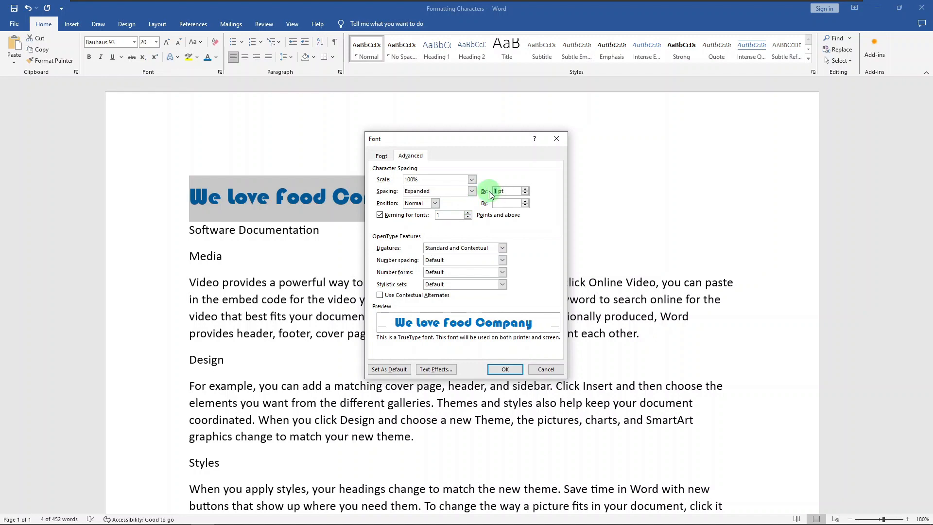
{"action": "type", "text": "3"}
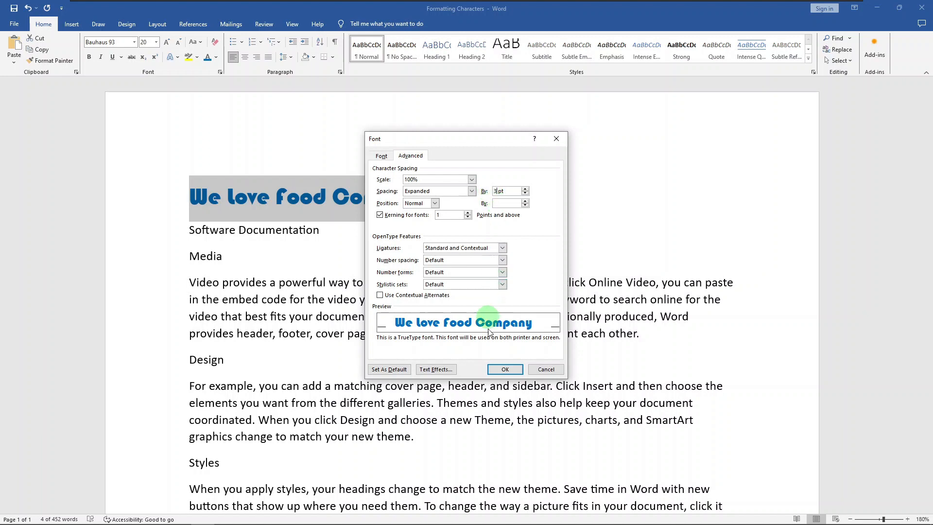
{"action": "left_click", "coordinate": [496, 372]}
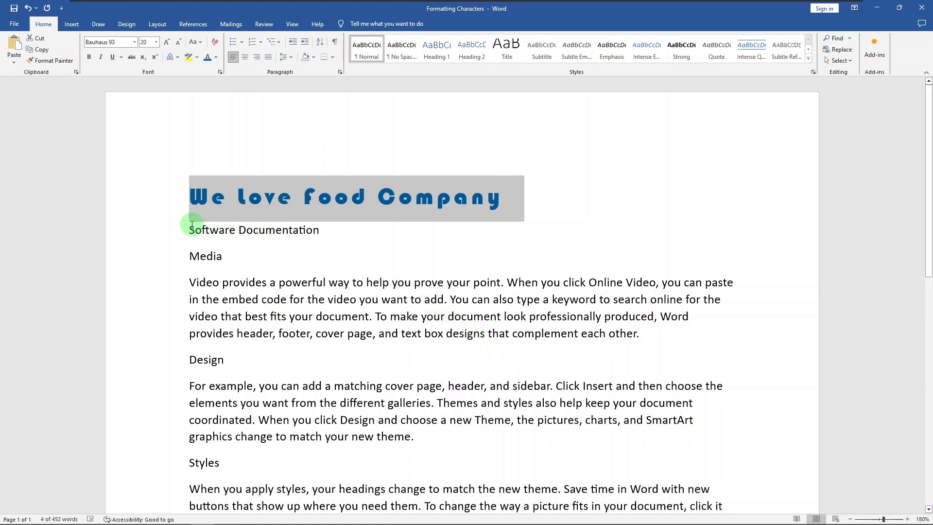
Step: Format 'Software Documentation' as bold, underlined Arial, then select the Media heading
{"action": "left_click", "coordinate": [165, 234]}
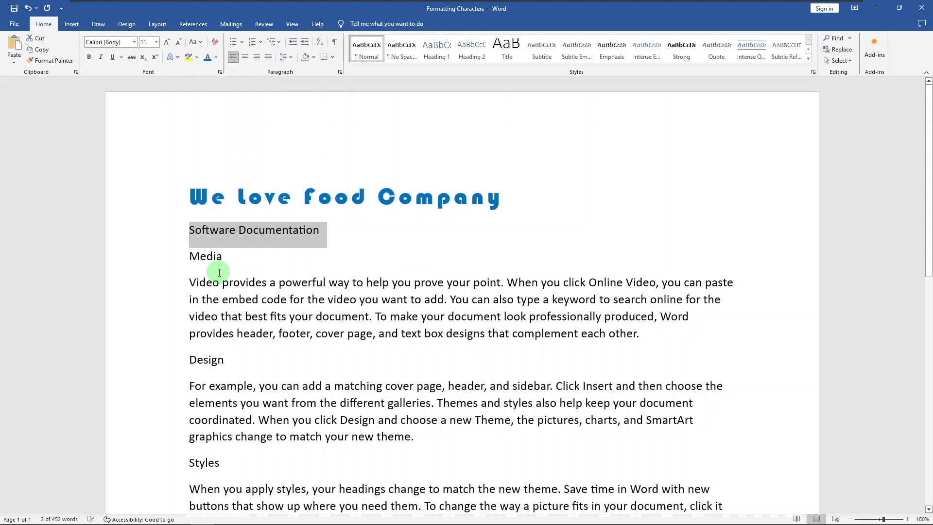
{"action": "left_click", "coordinate": [206, 300]}
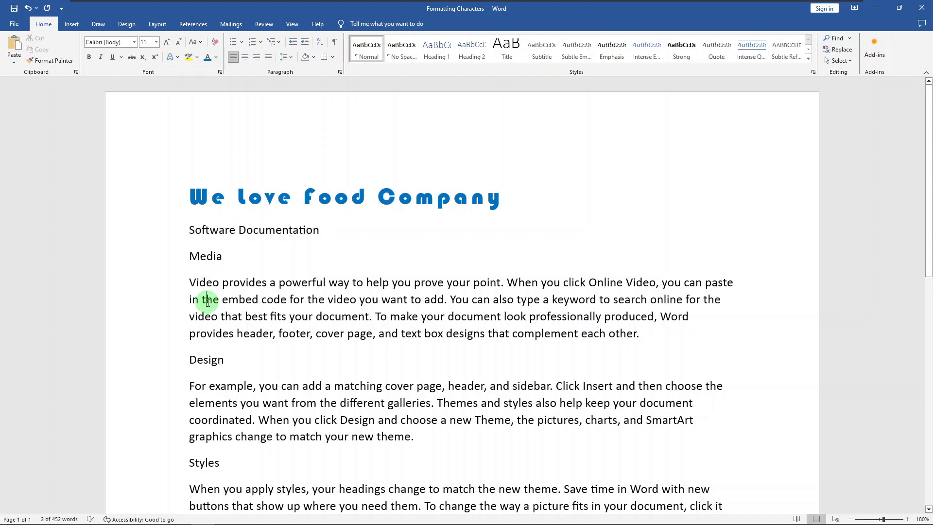
{"action": "left_click", "coordinate": [165, 236]}
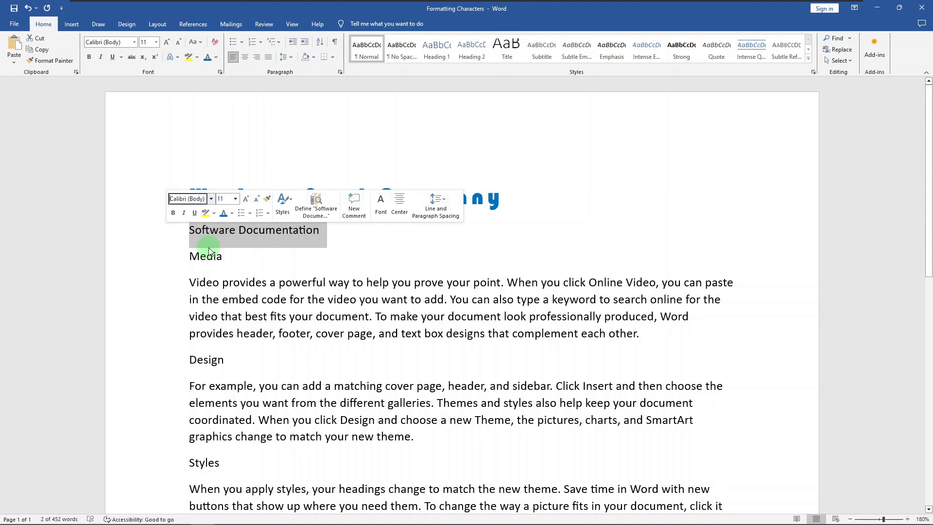
{"action": "left_click", "coordinate": [211, 199]}
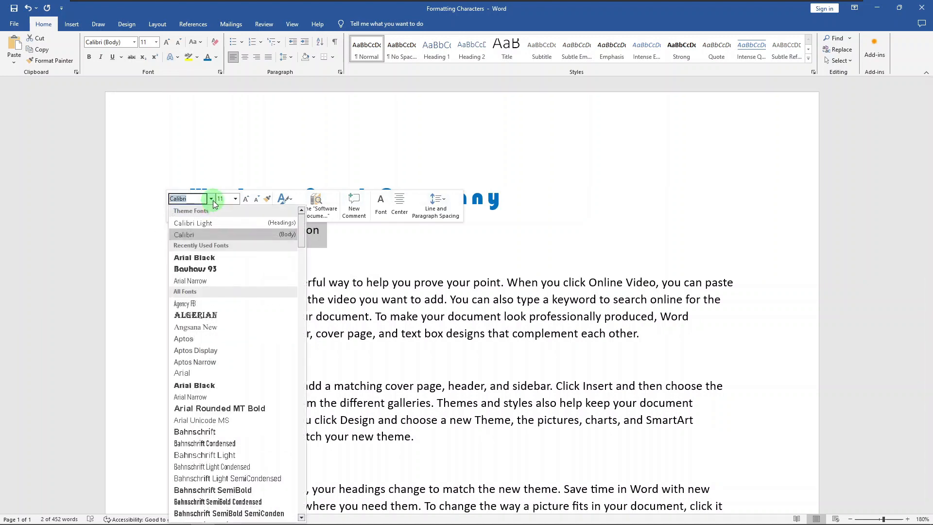
{"action": "left_click", "coordinate": [196, 375]}
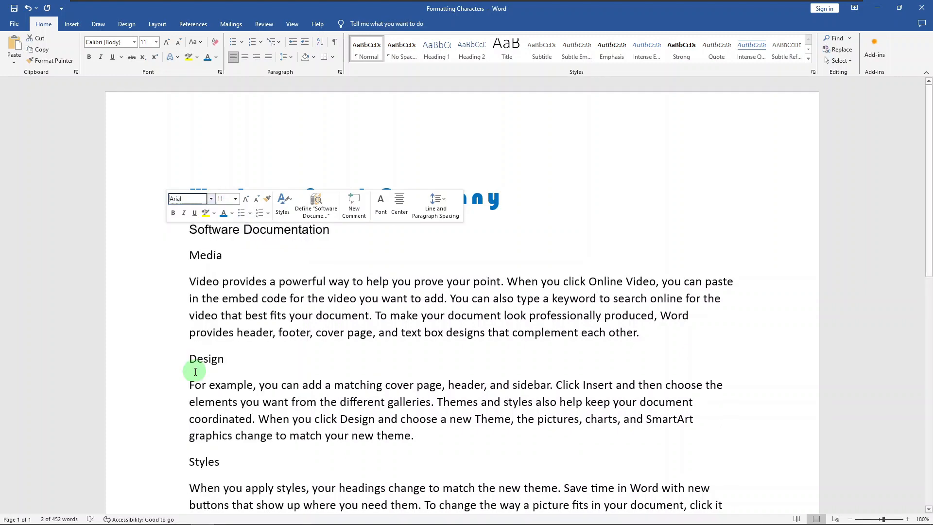
{"action": "left_click", "coordinate": [174, 214]}
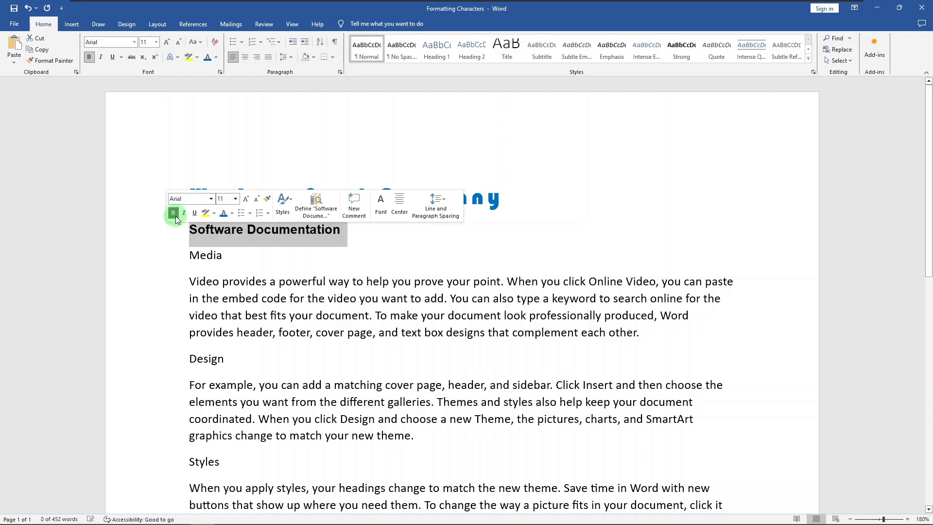
{"action": "left_click", "coordinate": [194, 214]}
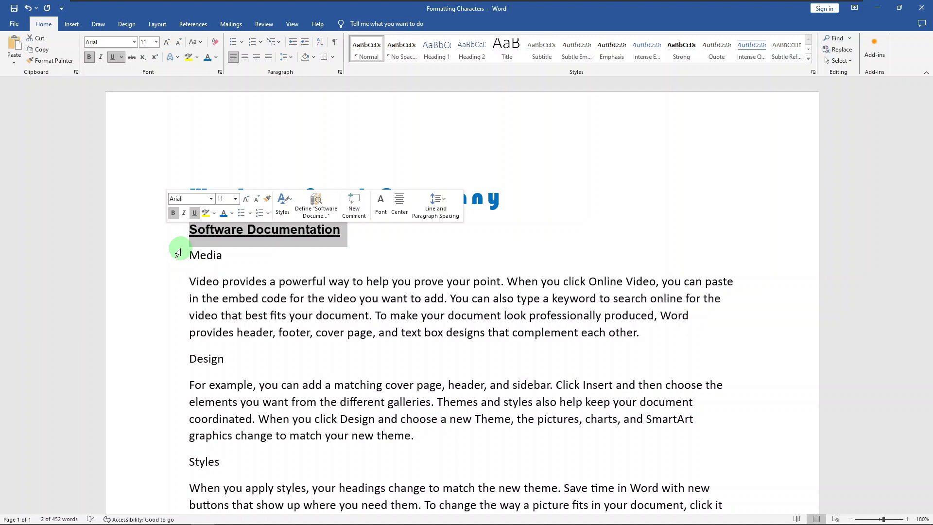
{"action": "left_click", "coordinate": [169, 263]}
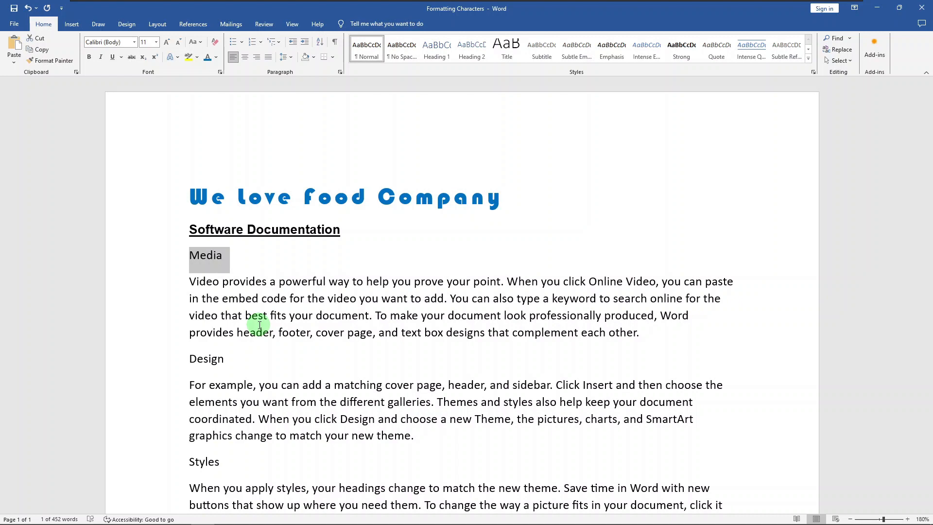
Step: Make the Media heading bold and italic with a purple font color
{"action": "key", "text": "ctrl+b"}
{"action": "key", "text": "ctrl+i"}
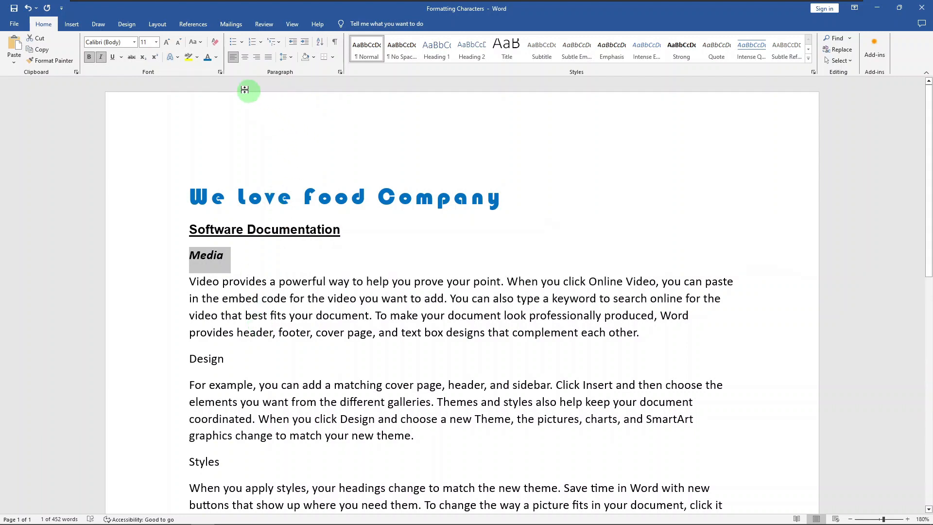
{"action": "left_click", "coordinate": [217, 57]}
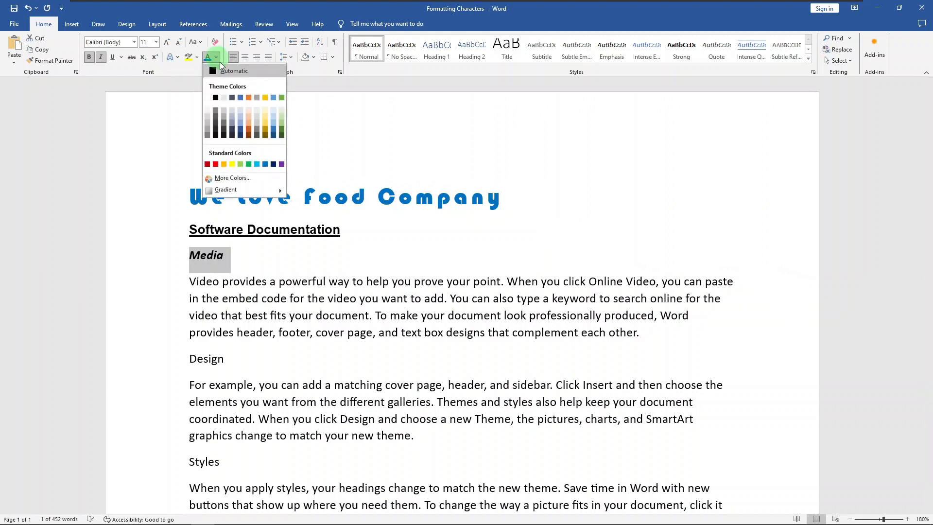
{"action": "left_click", "coordinate": [281, 162]}
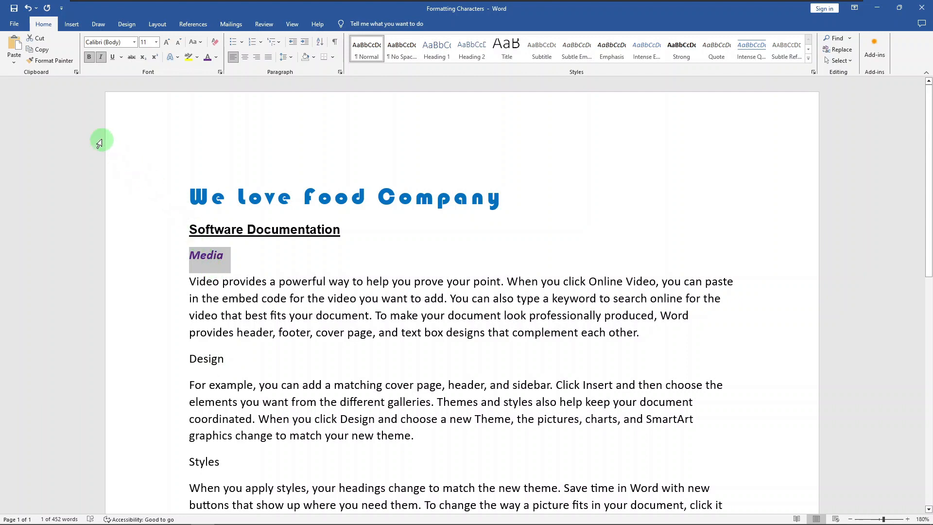
Step: Copy Media's bold italic purple formatting with Format Painter onto Design, Styles and Views
{"action": "left_click", "coordinate": [36, 65]}
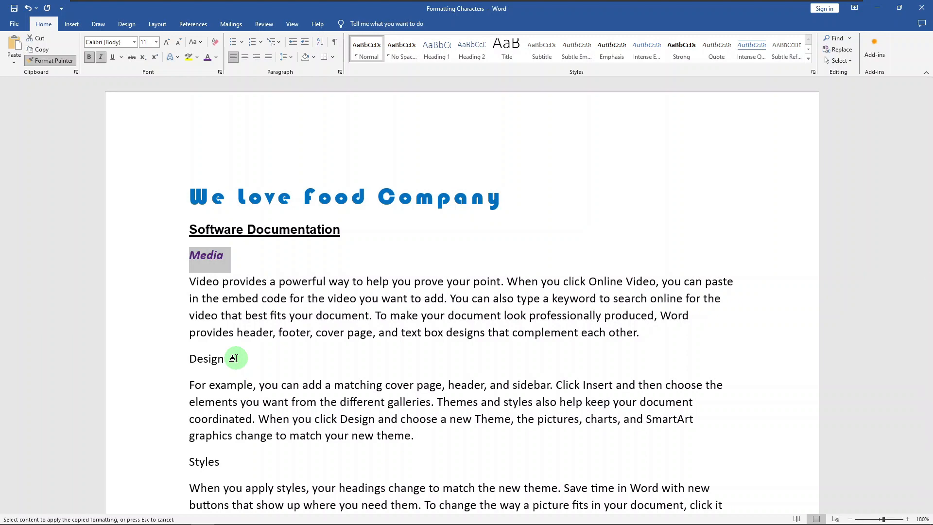
{"action": "left_click_drag", "start_coordinate": [234, 358], "coordinate": [184, 363]}
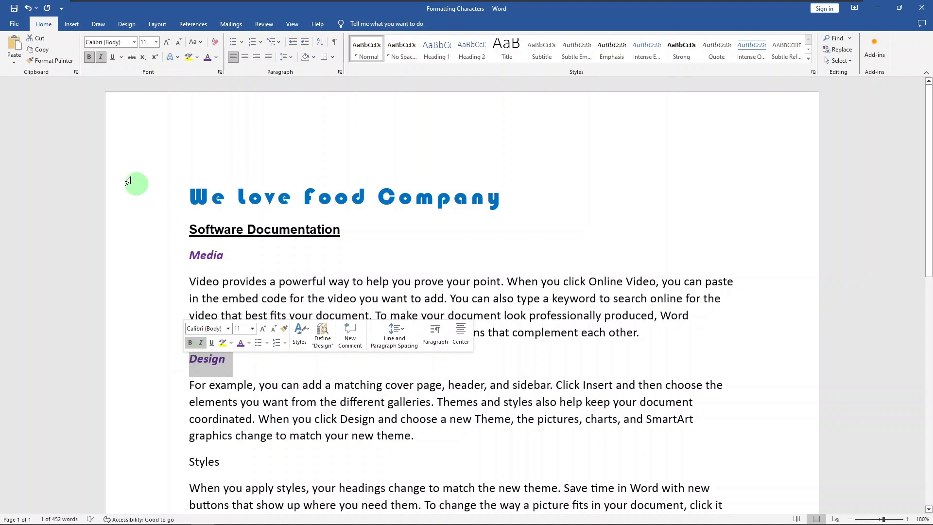
{"action": "left_click", "coordinate": [57, 62]}
{"action": "scroll", "coordinate": [147, 203], "scroll_direction": "down", "scroll_amount": 5}
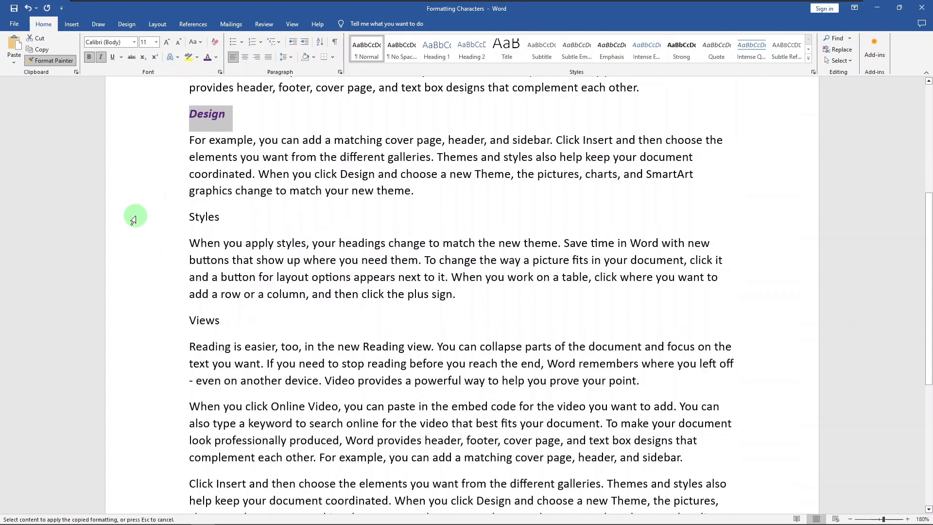
{"action": "left_click", "coordinate": [139, 220]}
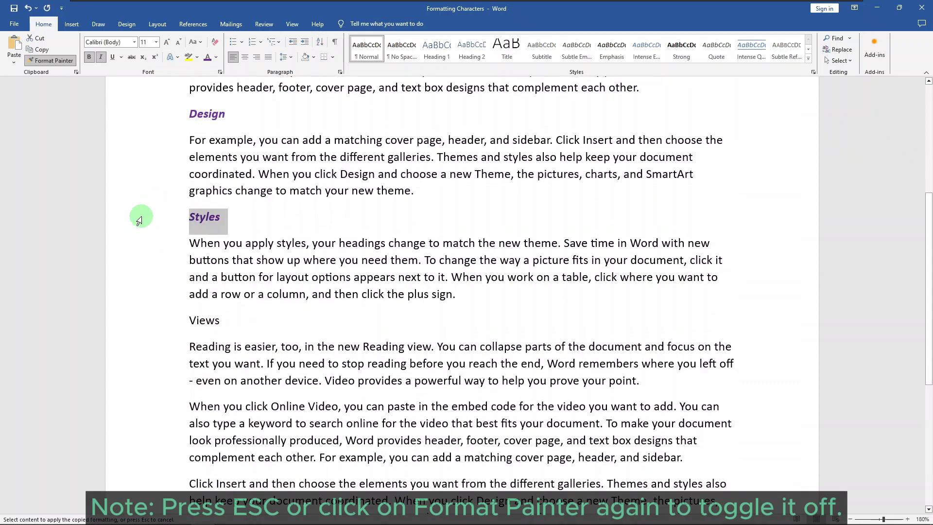
{"action": "left_click", "coordinate": [134, 320]}
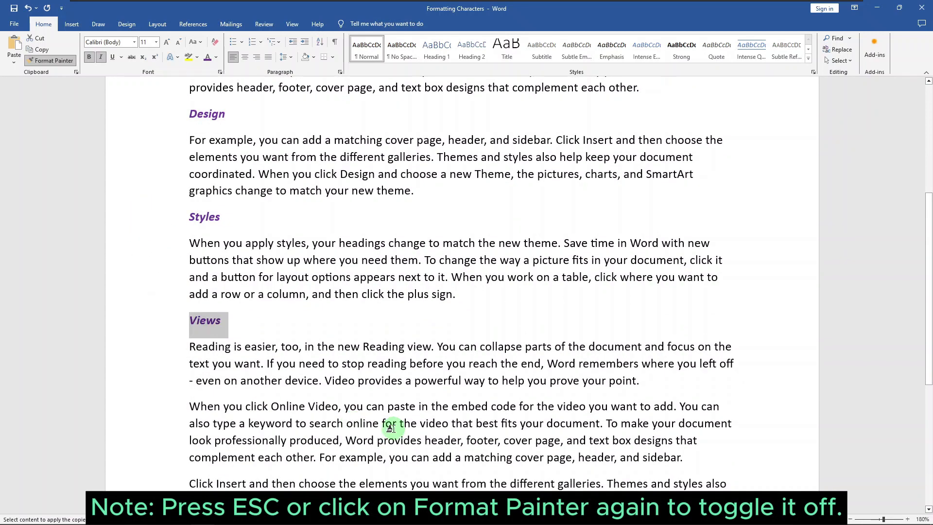